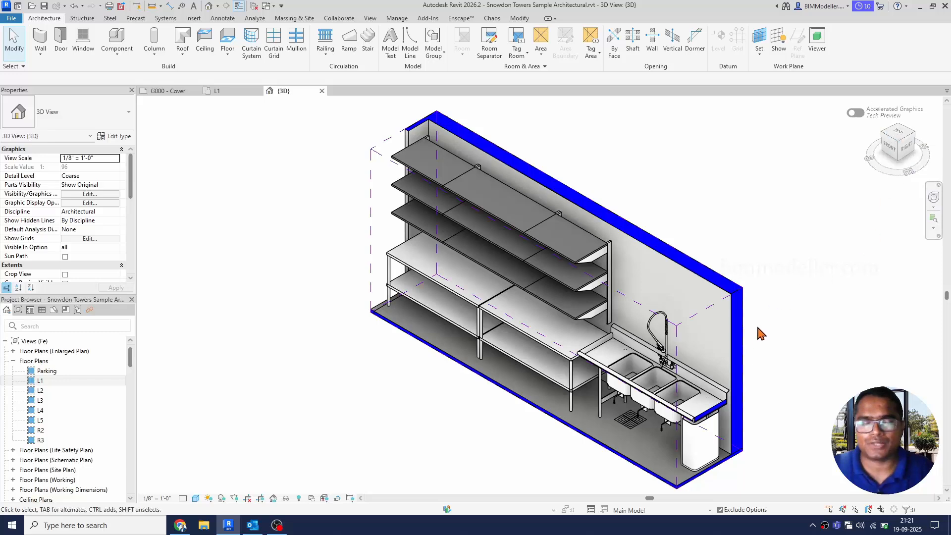
Step: Save the 3D view's orientation and lock it under the name "3D Isometric"
click(898, 141)
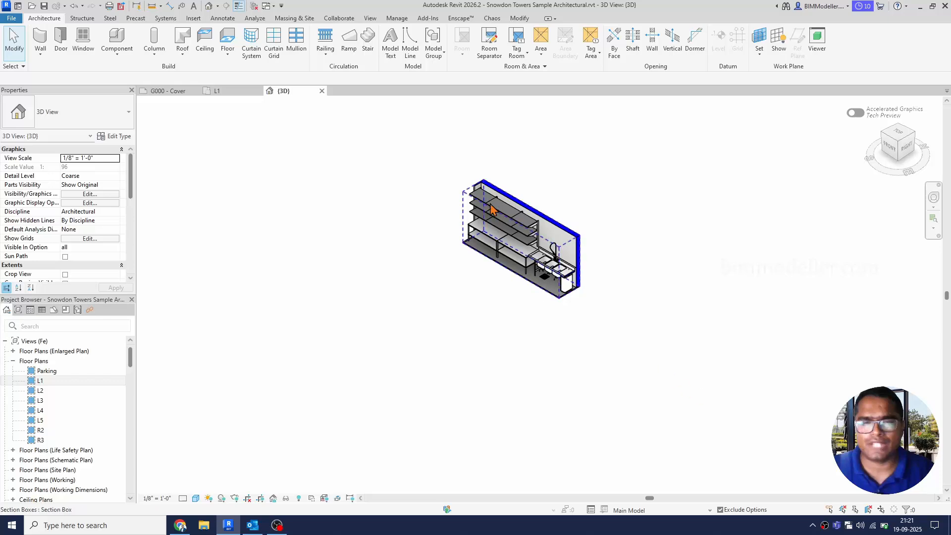
scroll(490, 203, up, 3)
scroll(594, 272, up, 2)
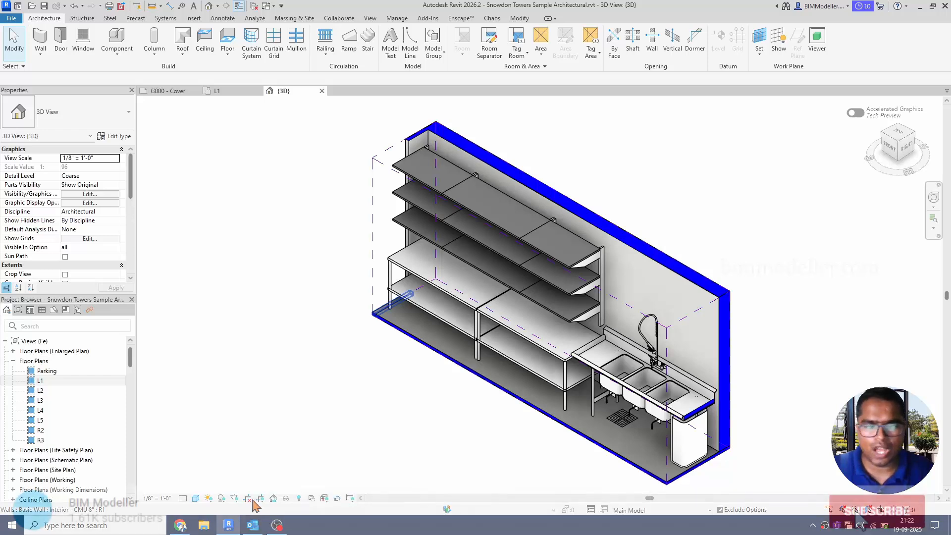
click(272, 498)
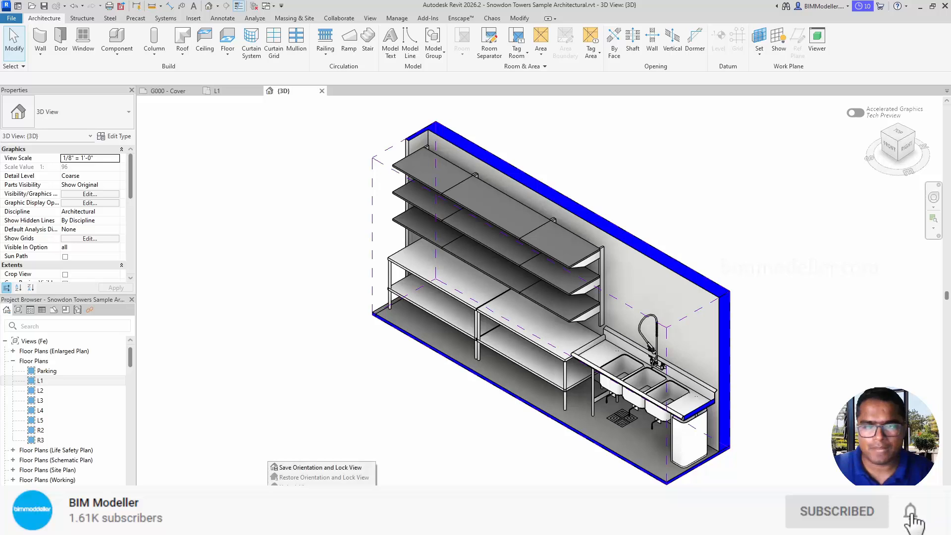
click(303, 469)
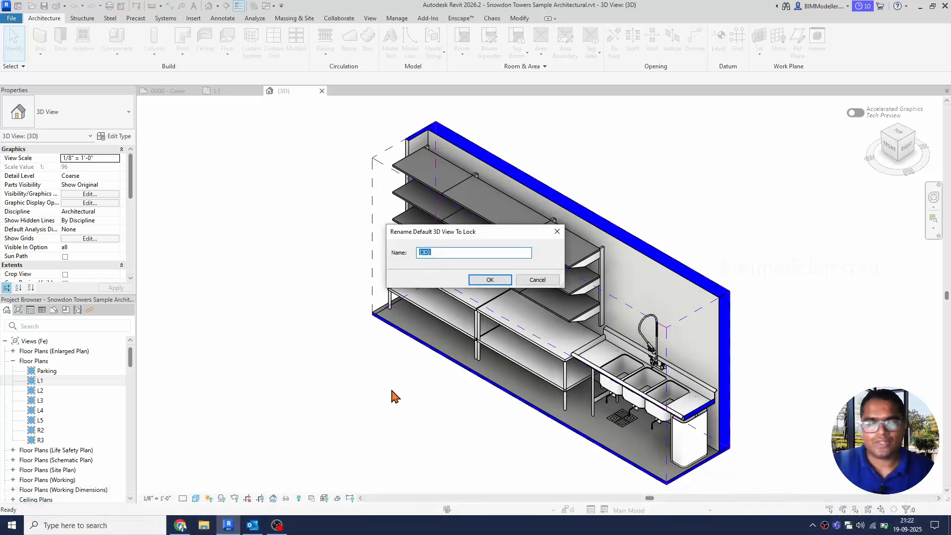
text(3D Iso)
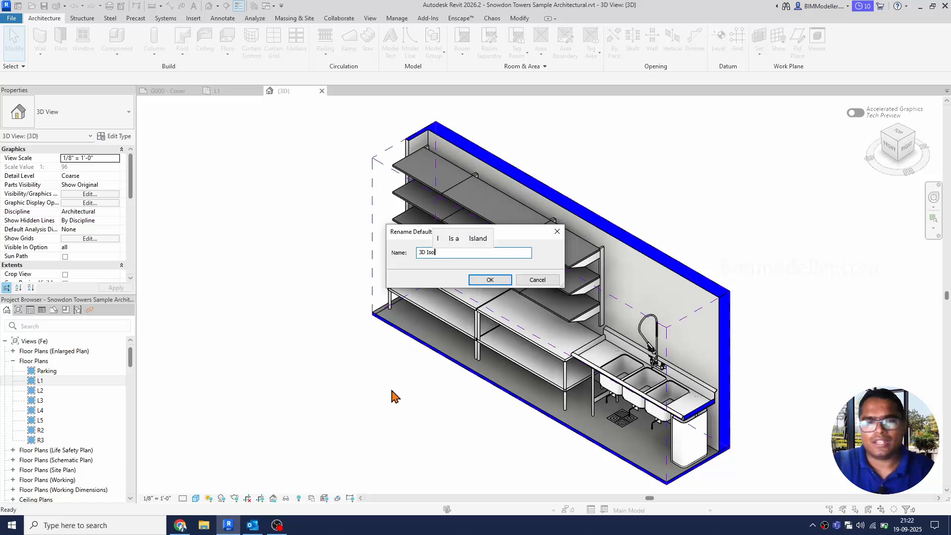
text(metric)
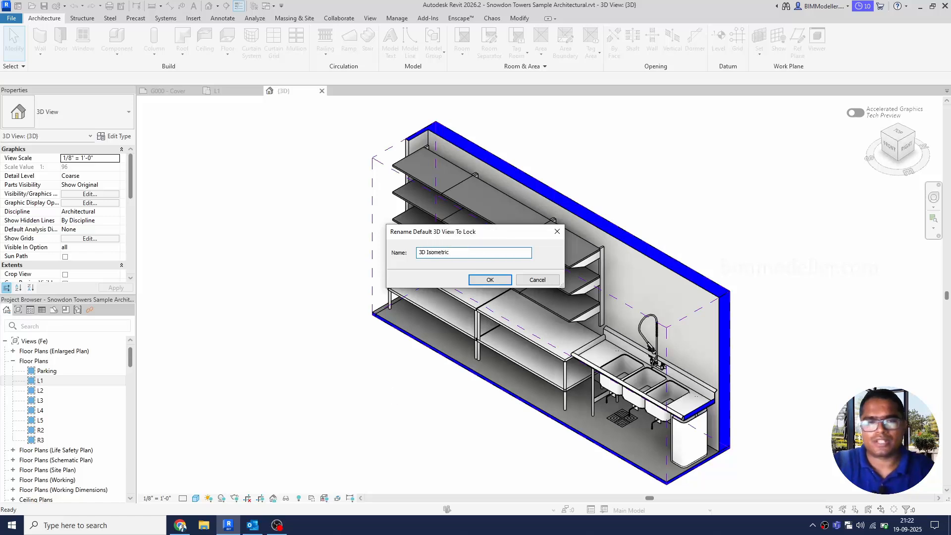
key(Return)
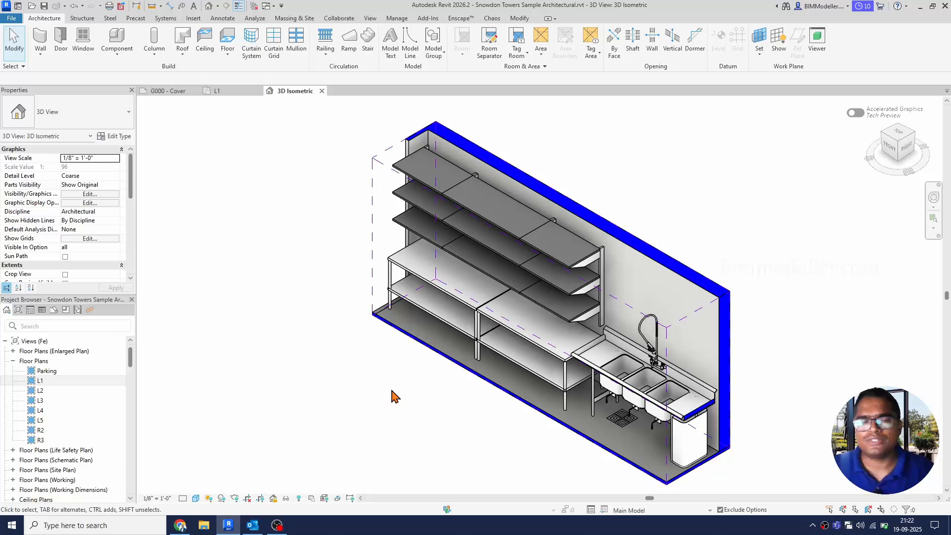
Step: Set the work plane by picking the face of the back wall behind the shelves
scroll(372, 339, down, 4)
scroll(371, 340, up, 3)
scroll(371, 340, down, 2)
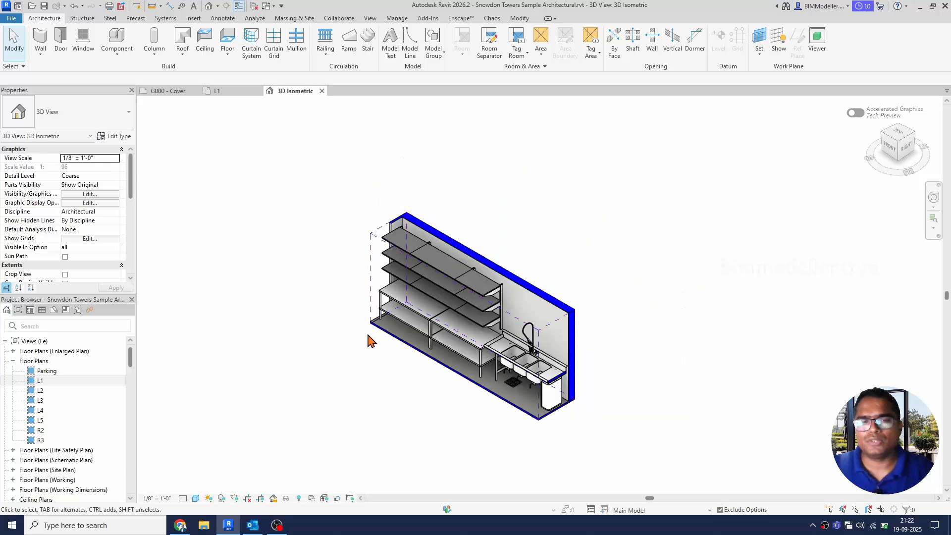
scroll(371, 340, up, 1)
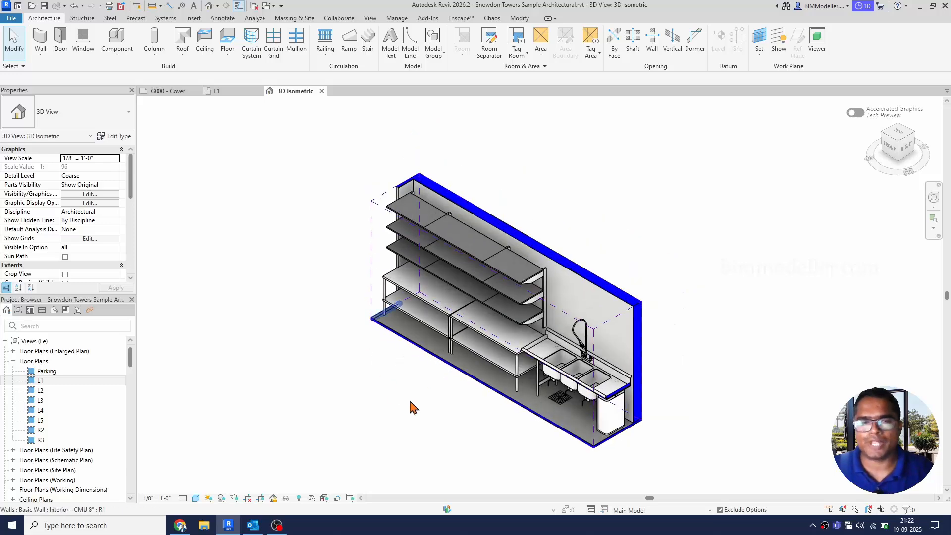
scroll(409, 404, up, 1)
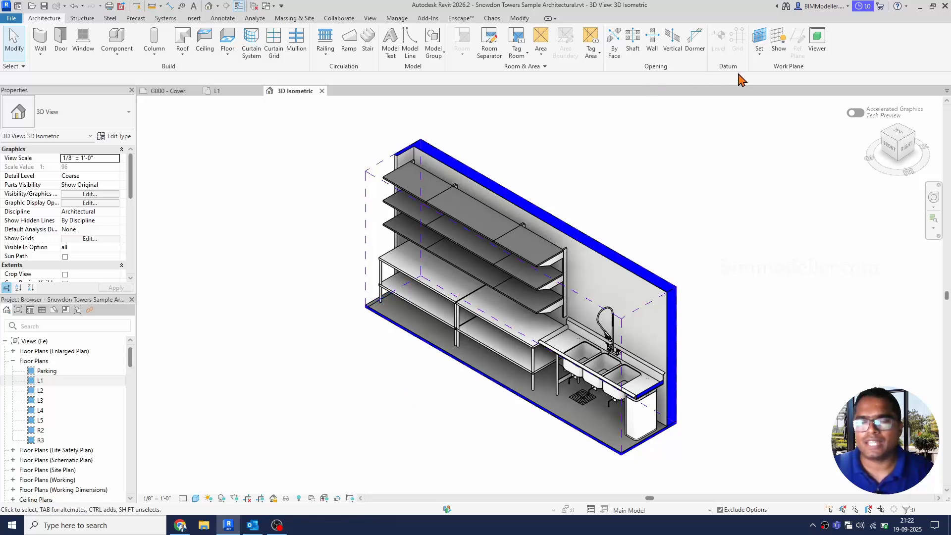
click(761, 38)
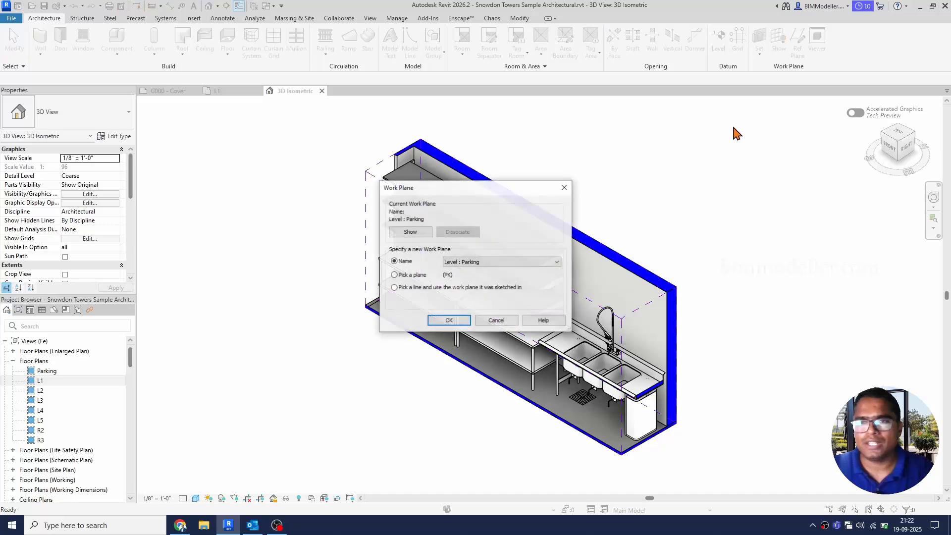
click(448, 319)
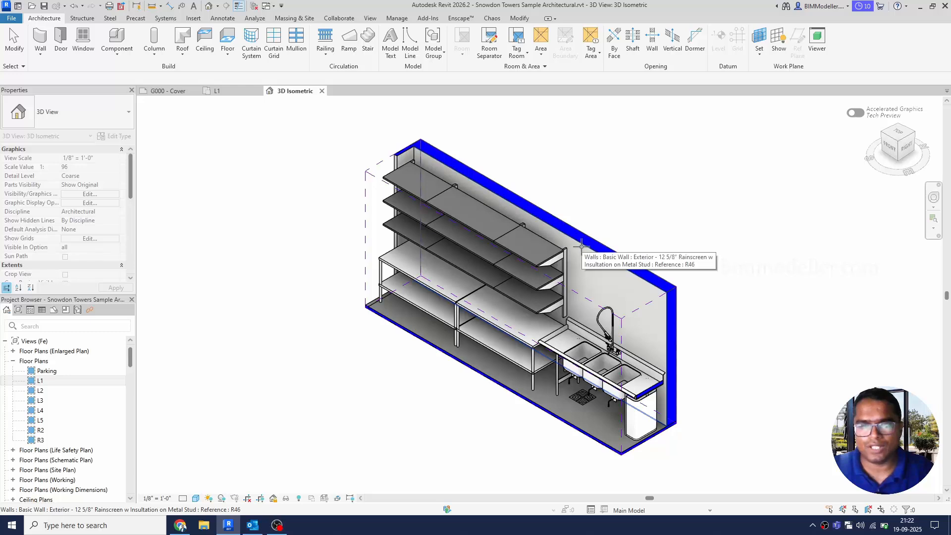
click(582, 245)
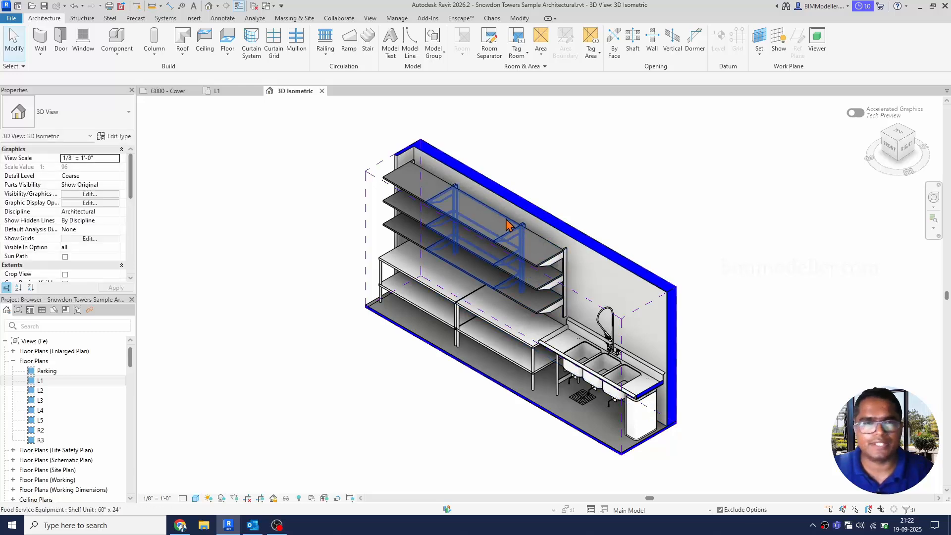
Step: Place a string of aligned dimensions along the back wall across the shelf units
click(222, 18)
click(40, 40)
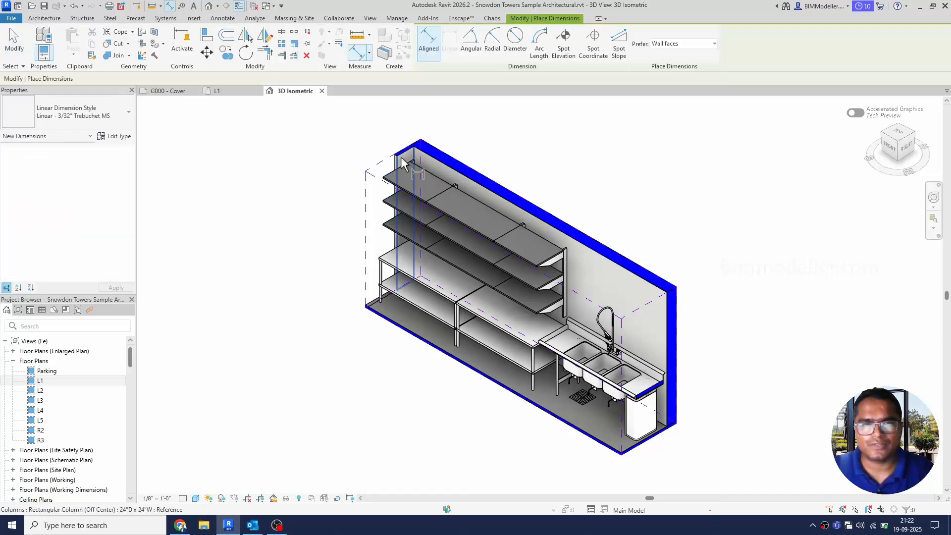
click(445, 186)
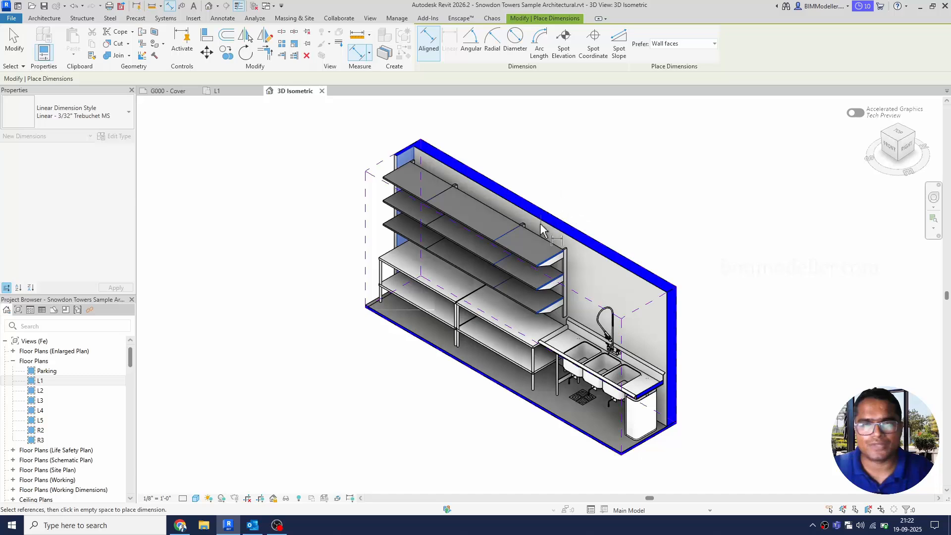
scroll(537, 226, up, 2)
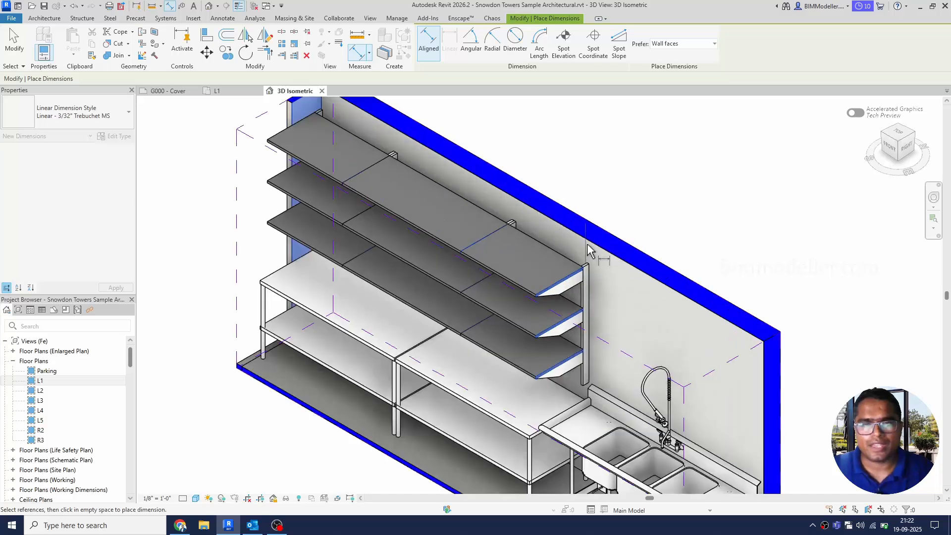
click(600, 245)
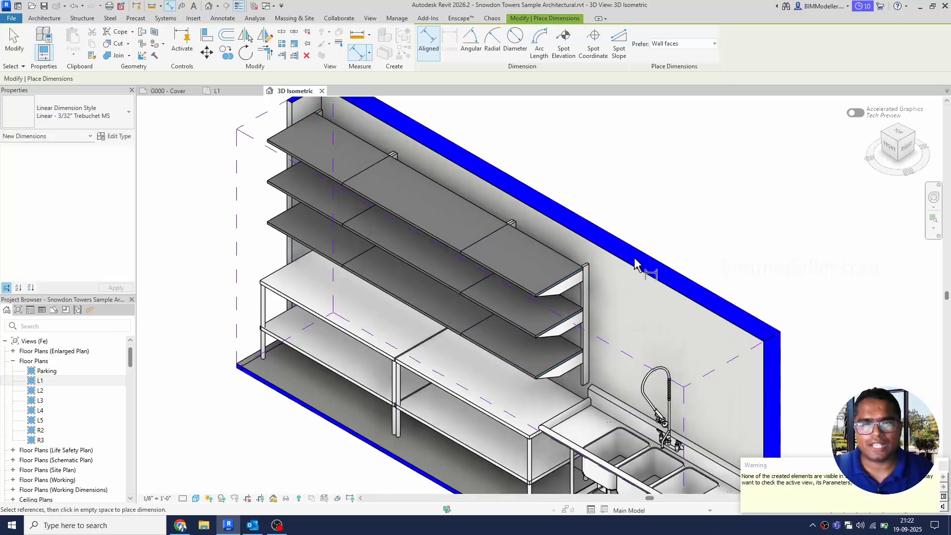
key(Escape)
key(Escape)
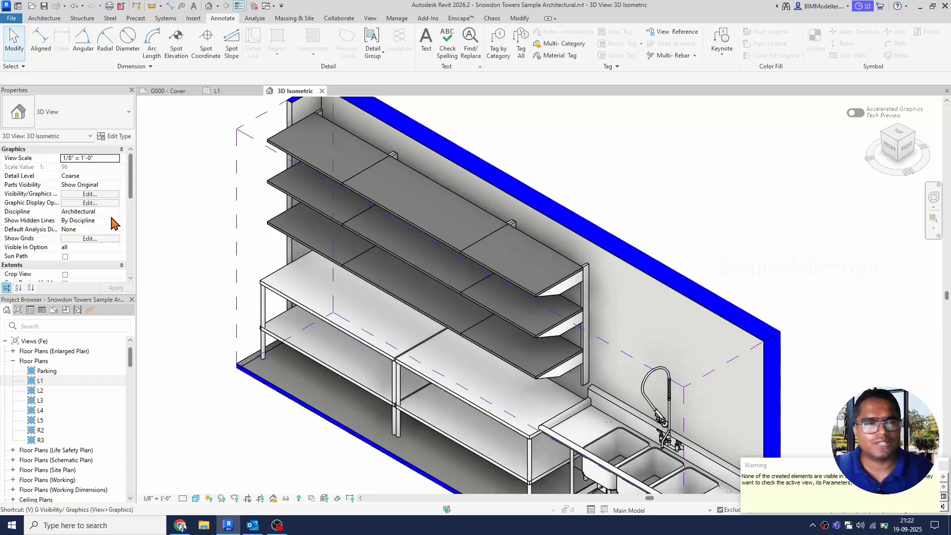
Step: Enable annotation categories in the view's Visibility/Graphics overrides and make the Dimensions category visible
key(v)
key(v)
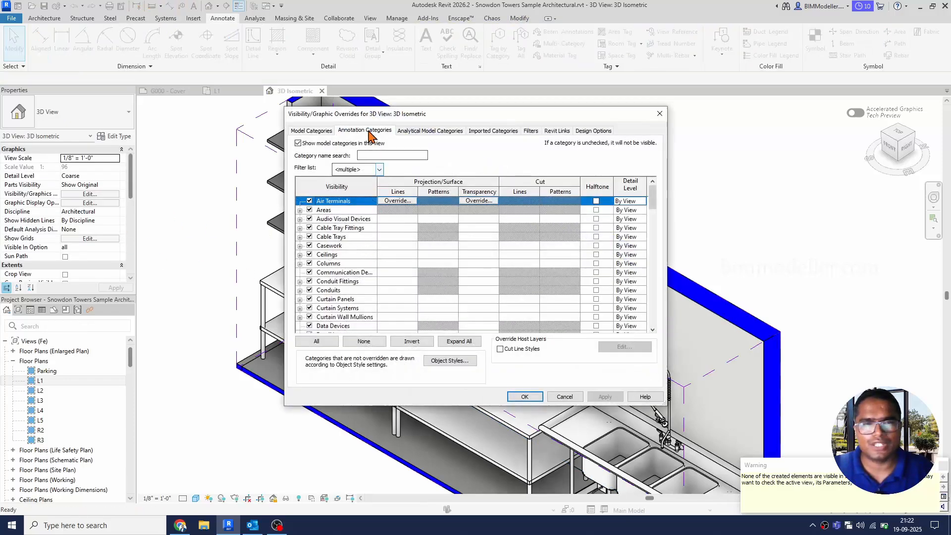
click(367, 131)
click(339, 146)
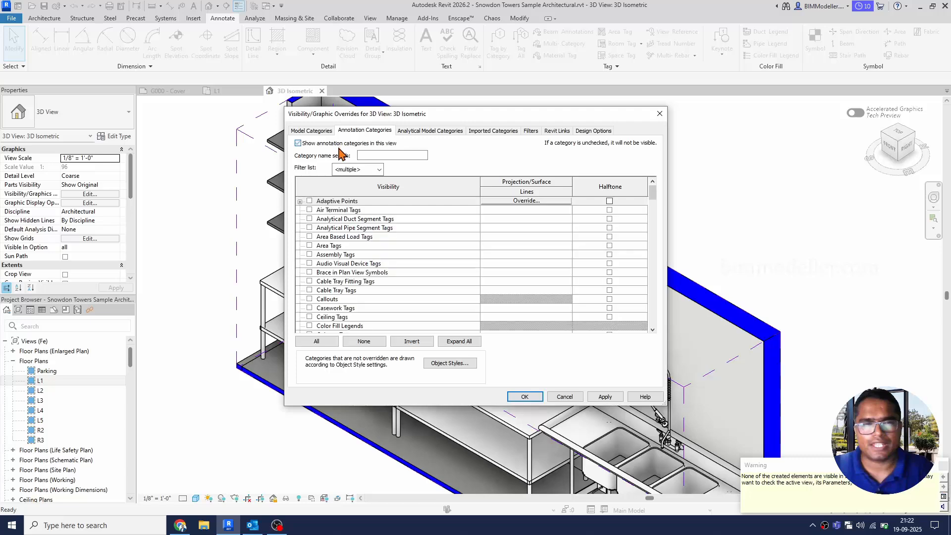
click(343, 263)
key(d)
scroll(341, 278, down, 3)
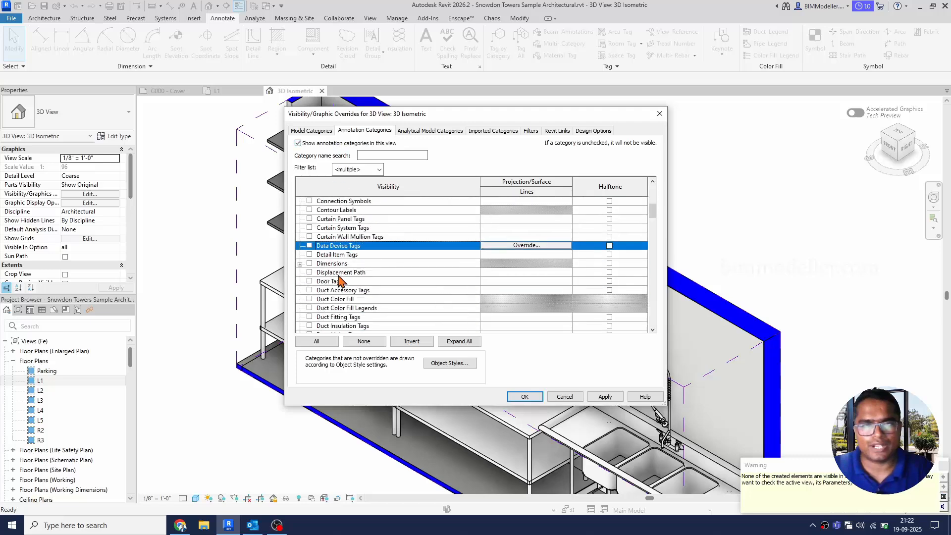
click(310, 263)
click(518, 396)
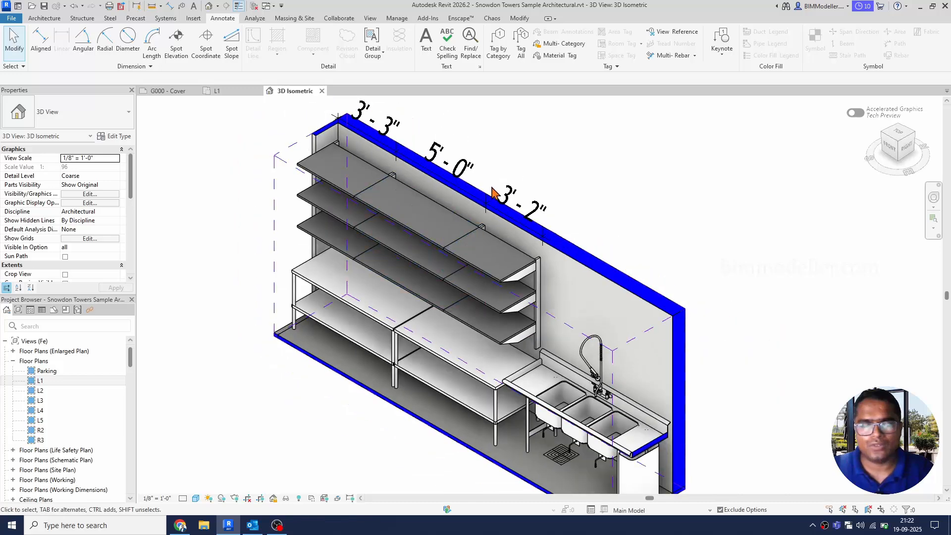
Step: Move the shelf dimension string up so it sits clear above the back wall's top edge
click(501, 216)
scroll(501, 216, up, 2)
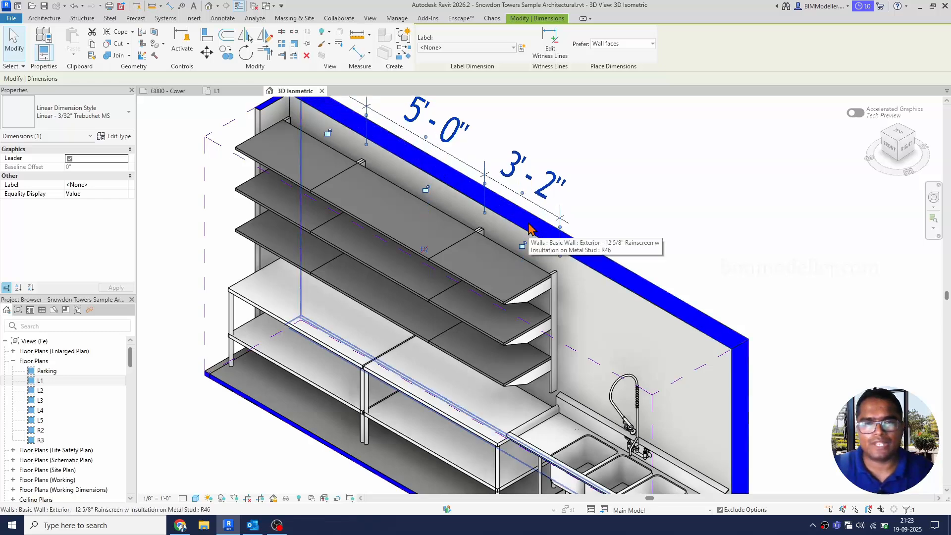
key(Escape)
scroll(528, 227, down, 2)
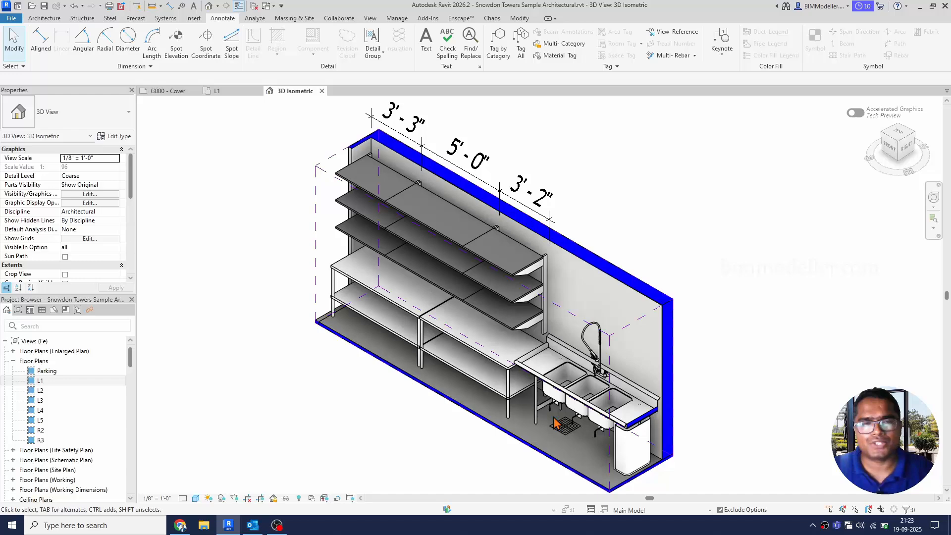
Step: Set the work plane by picking the floor surface in front of the sink
click(44, 19)
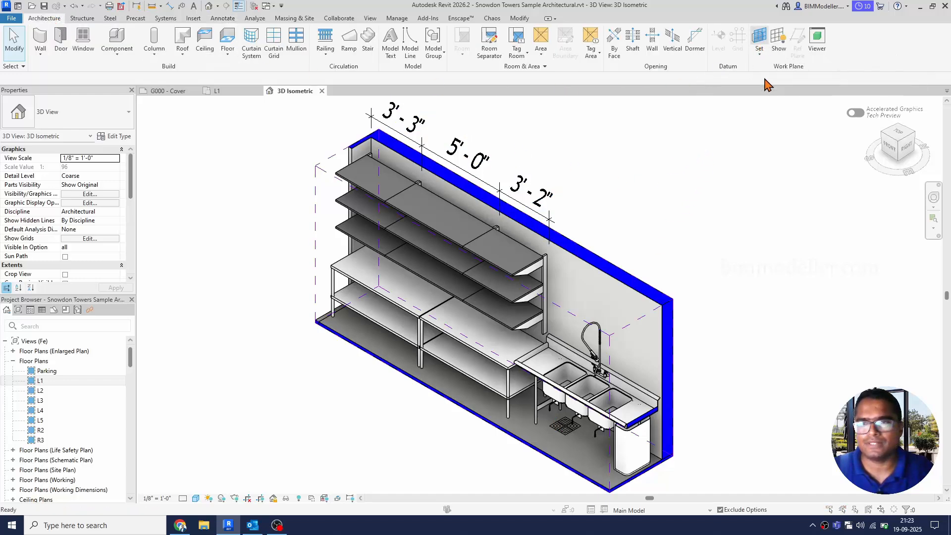
click(761, 42)
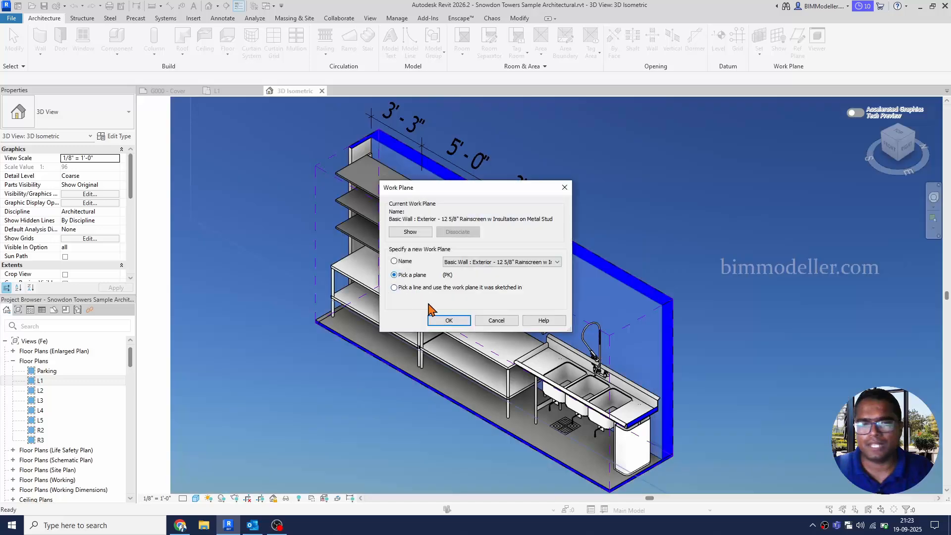
click(448, 320)
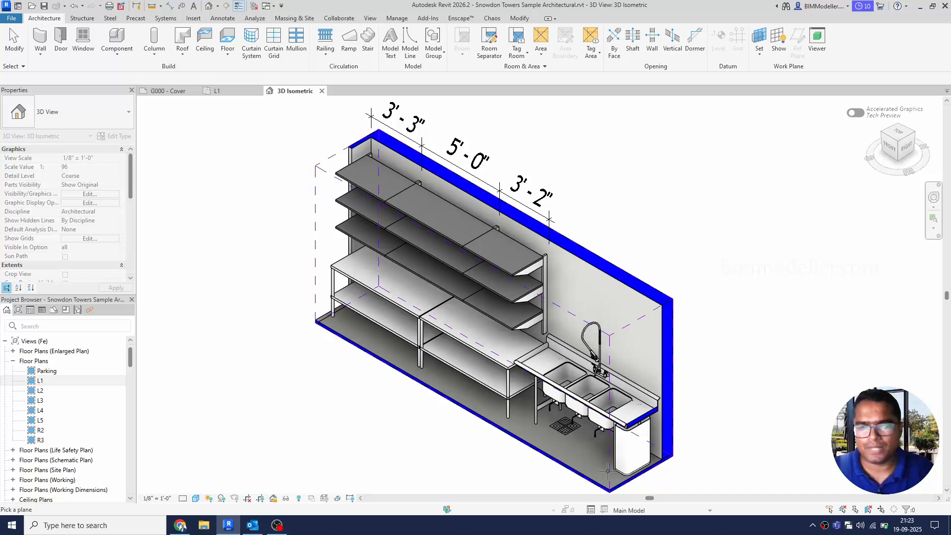
click(566, 462)
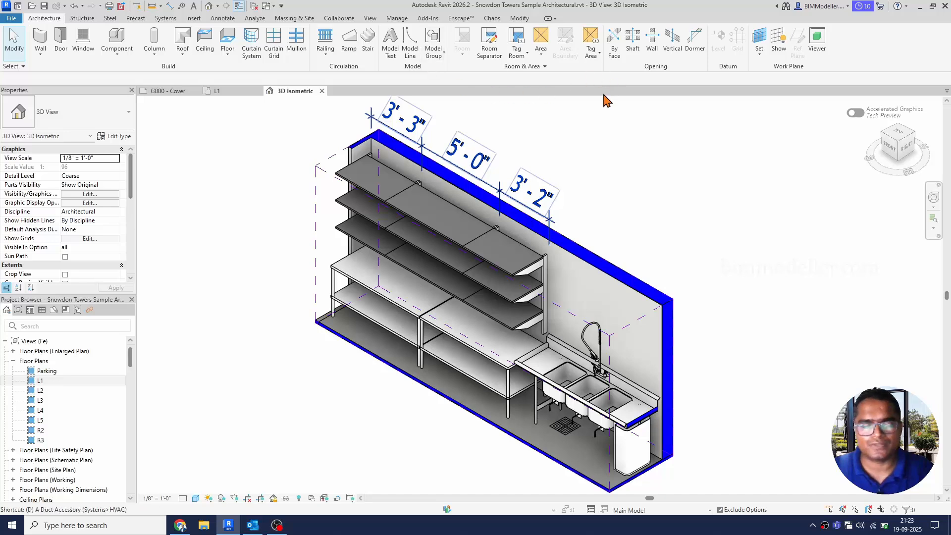
Step: Place an aligned dimension on the floor plane from the back wall to the trash can's front face, beyond the floor's end
key(d)
key(i)
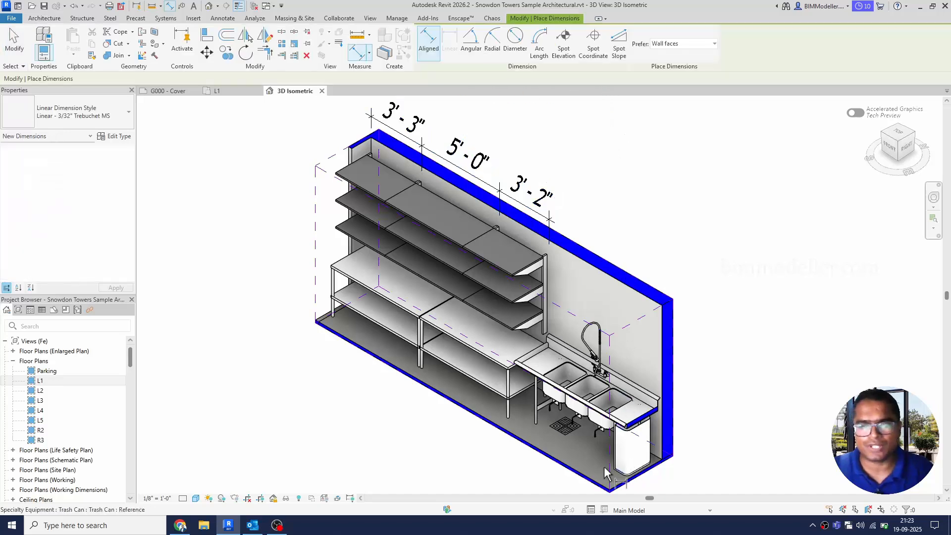
click(662, 448)
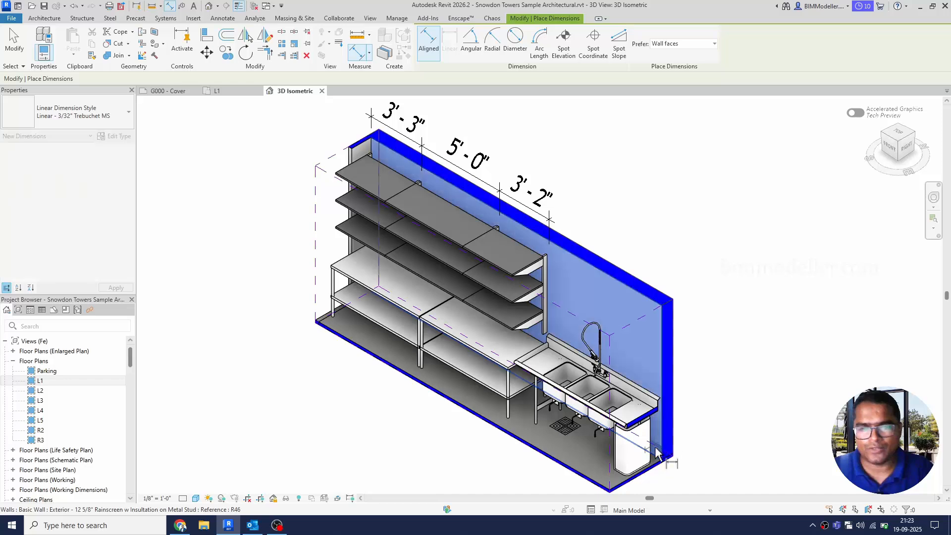
click(626, 480)
middle_drag(679, 473, 656, 431)
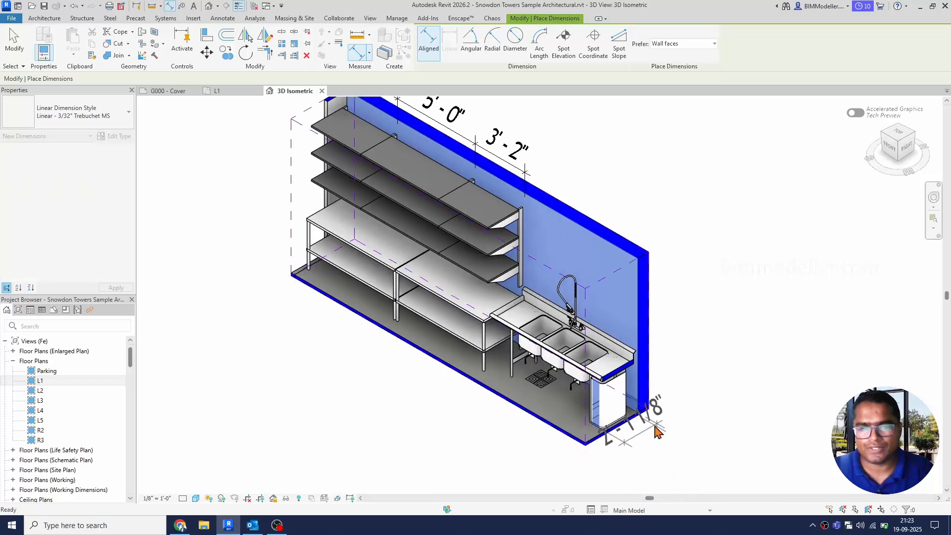
click(655, 442)
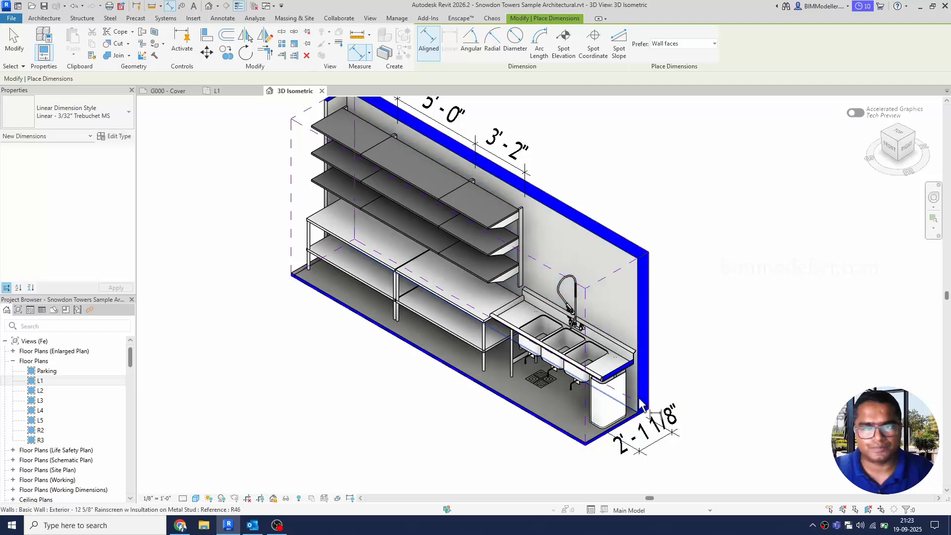
Step: Add an aligned dimension on the floor plane between the back wall and the floor drain under the sink
click(614, 411)
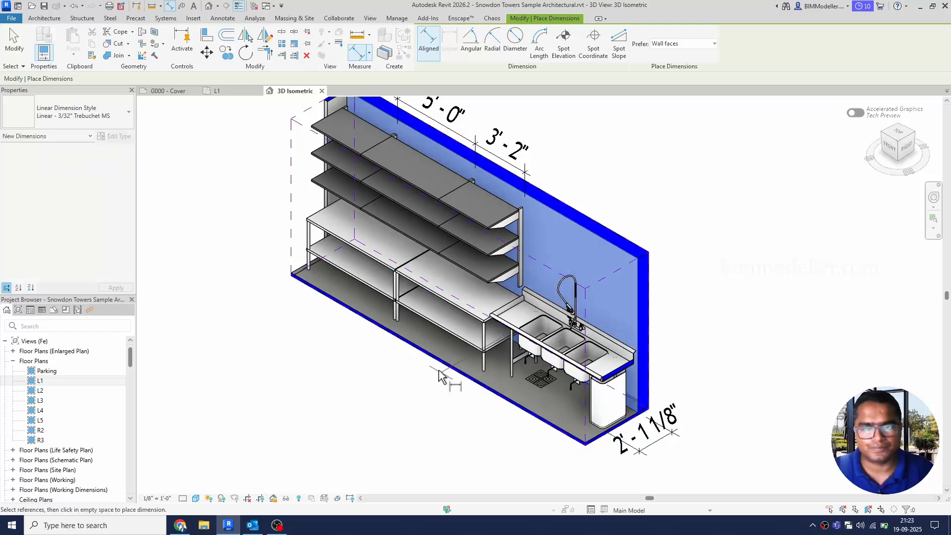
click(548, 384)
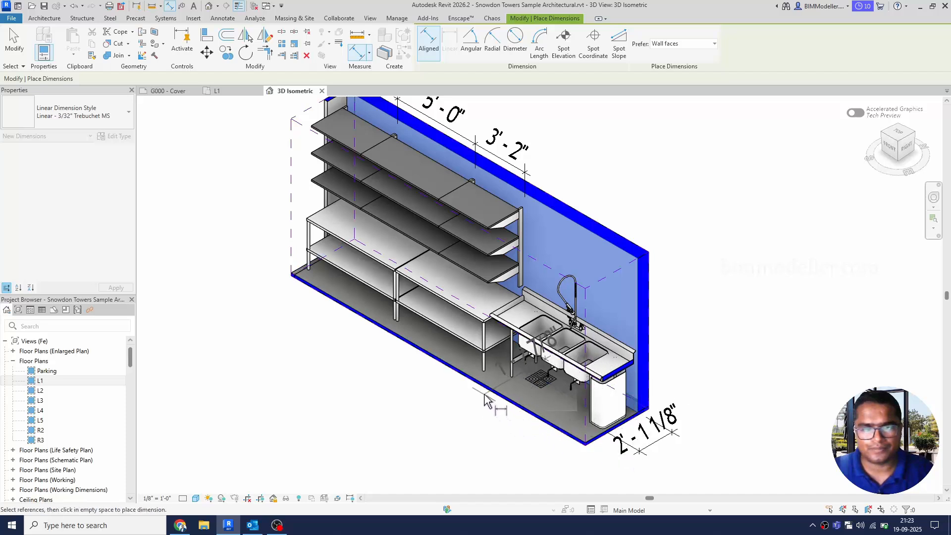
click(529, 422)
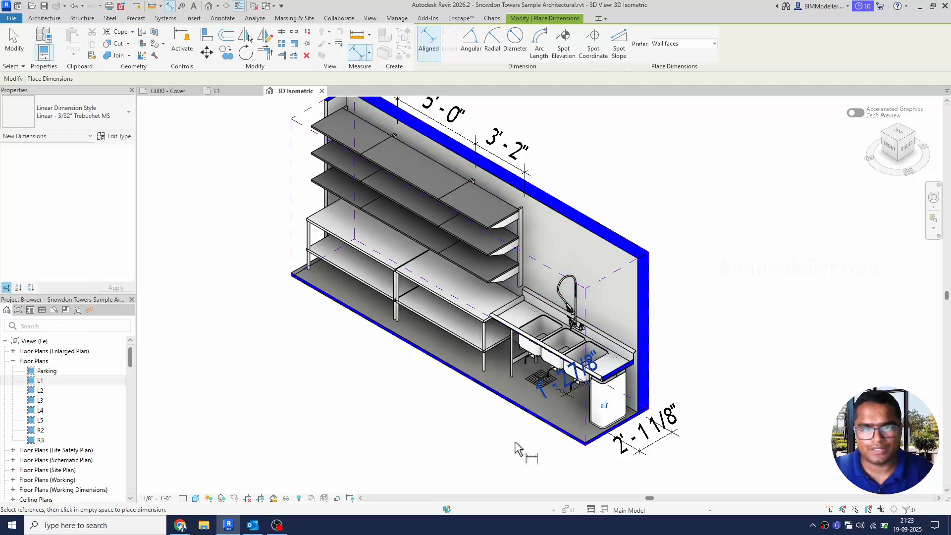
key(Escape)
key(Escape)
Step: Change the 3D view's scale to 1/4" = 1'-0"
click(157, 498)
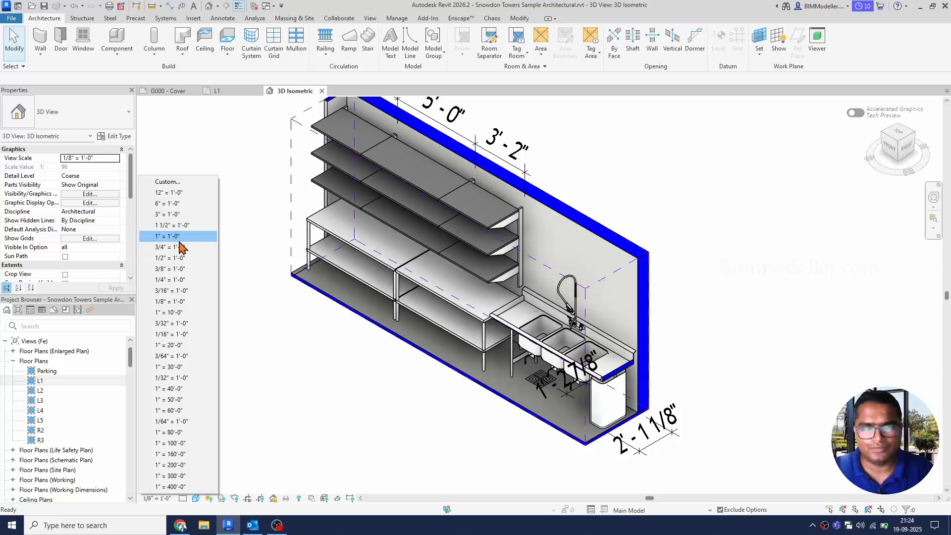
click(184, 280)
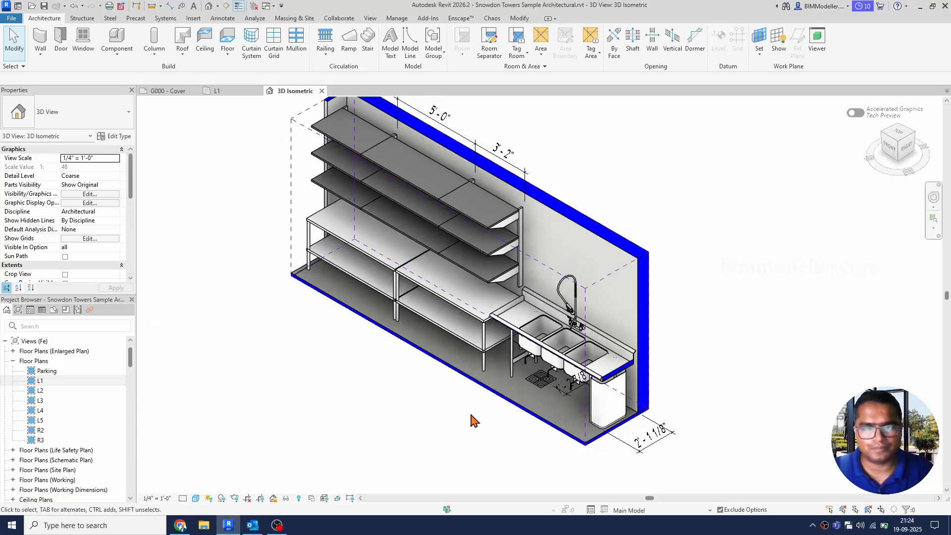
middle_drag(414, 394, 359, 423)
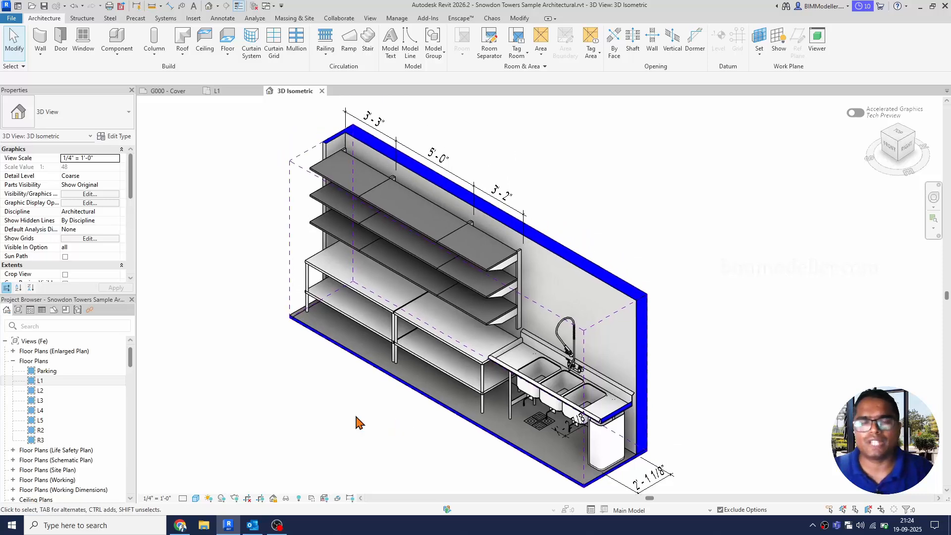
shift+middle_drag(375, 416, 432, 436)
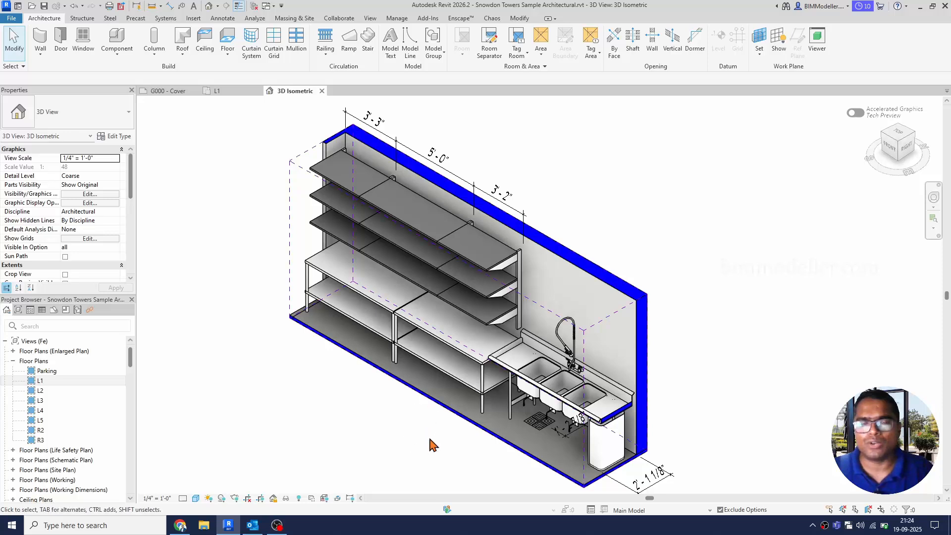